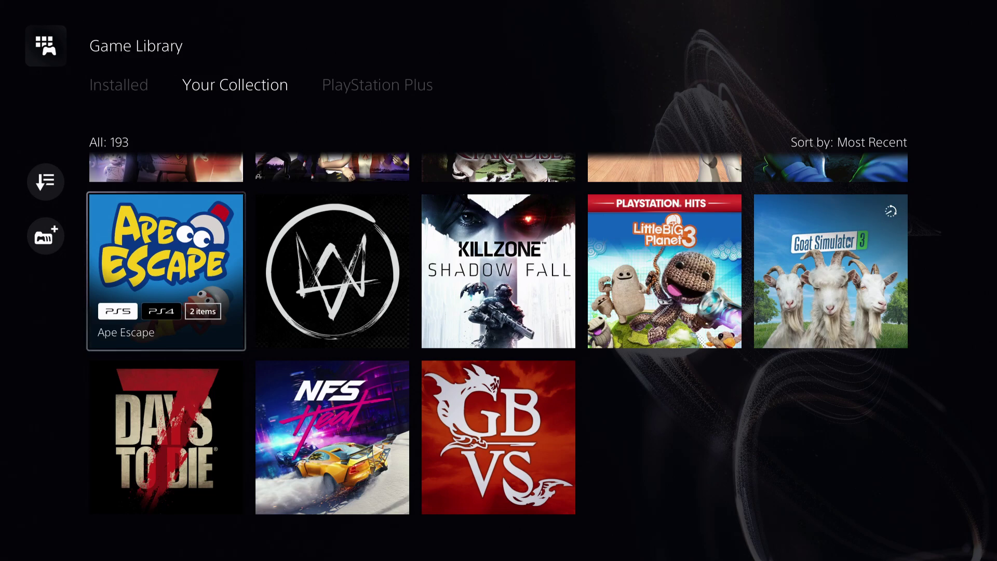
Step: Back out of the Game Library to the home screen and open Settings
key("Up")
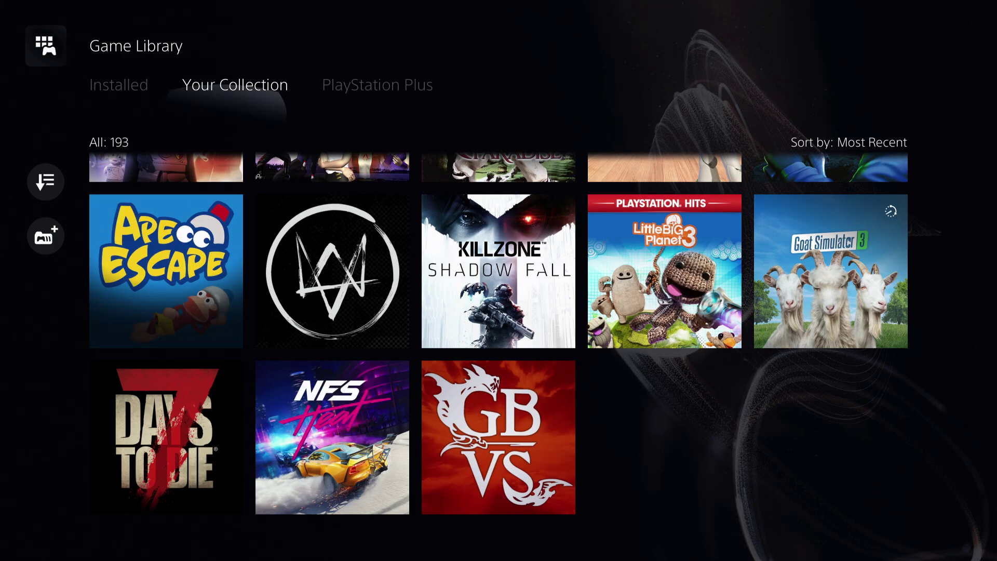
key("Up")
key("Up")
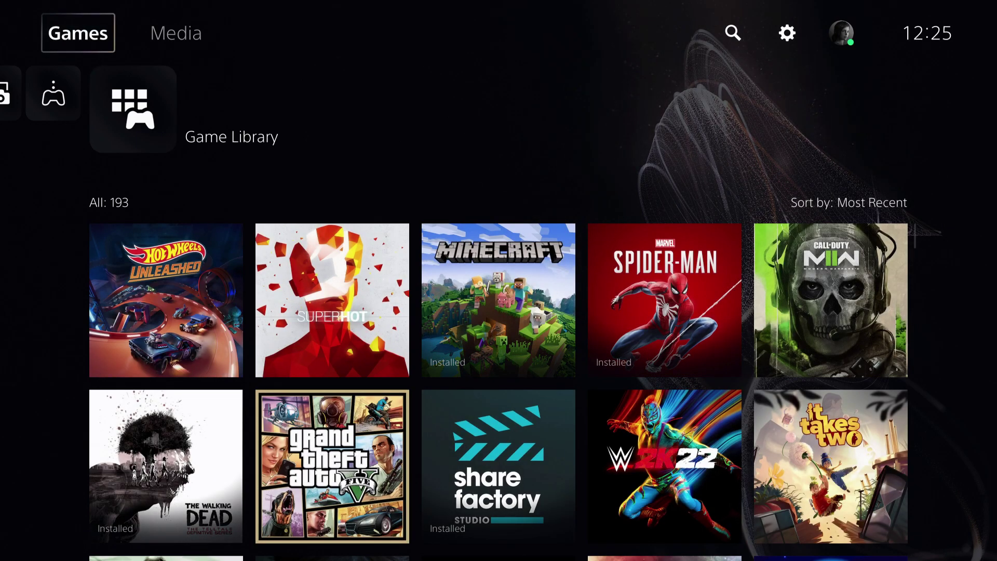
key("Down")
key("Left")
key("Left")
key("Left")
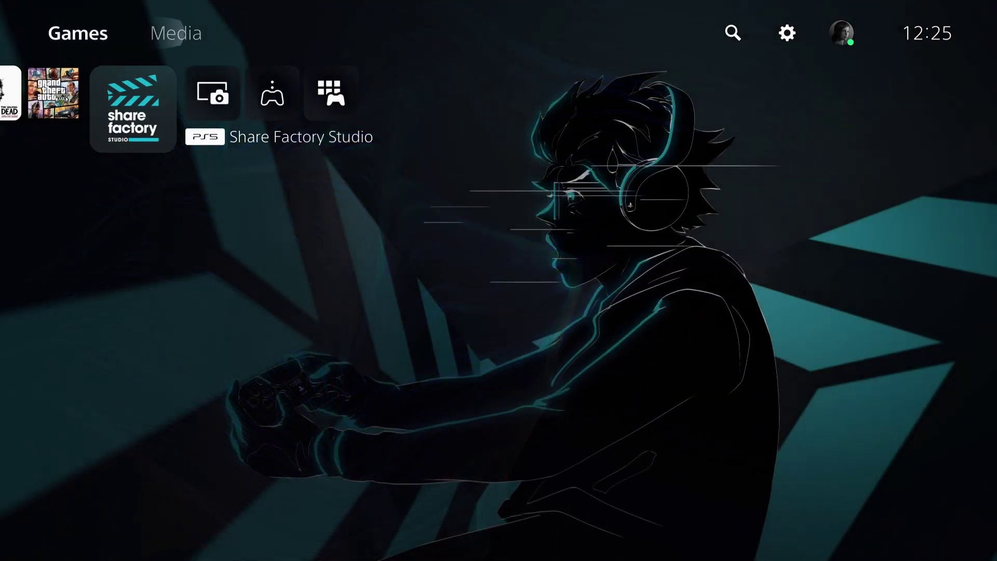
key("Up")
key("Right")
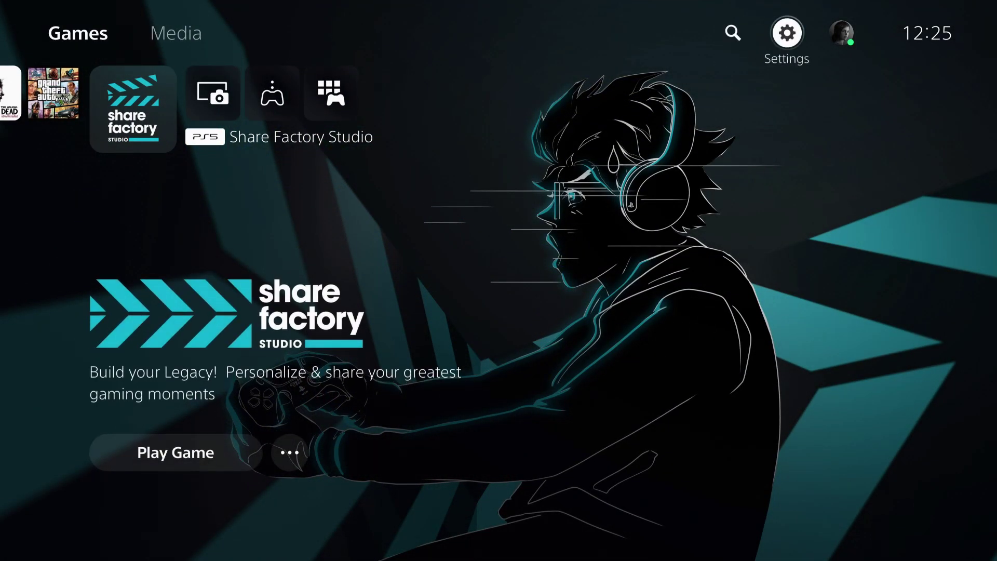
key("Return")
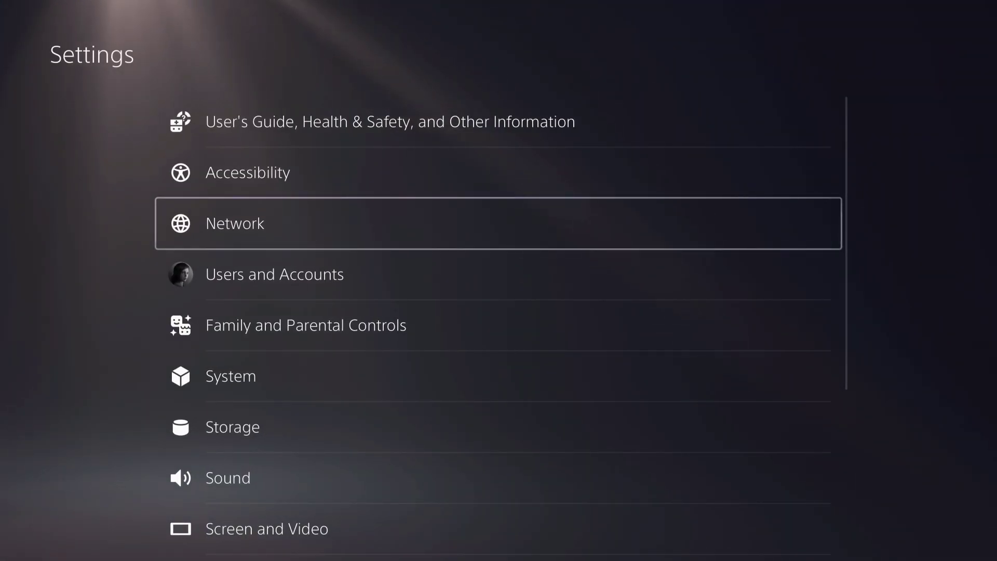
Step: Open Saved Data and Game/App Settings from the Settings list
key("Down")
key("Down")
key("Down")
key("Down")
key("Down")
key("Down")
key("Down")
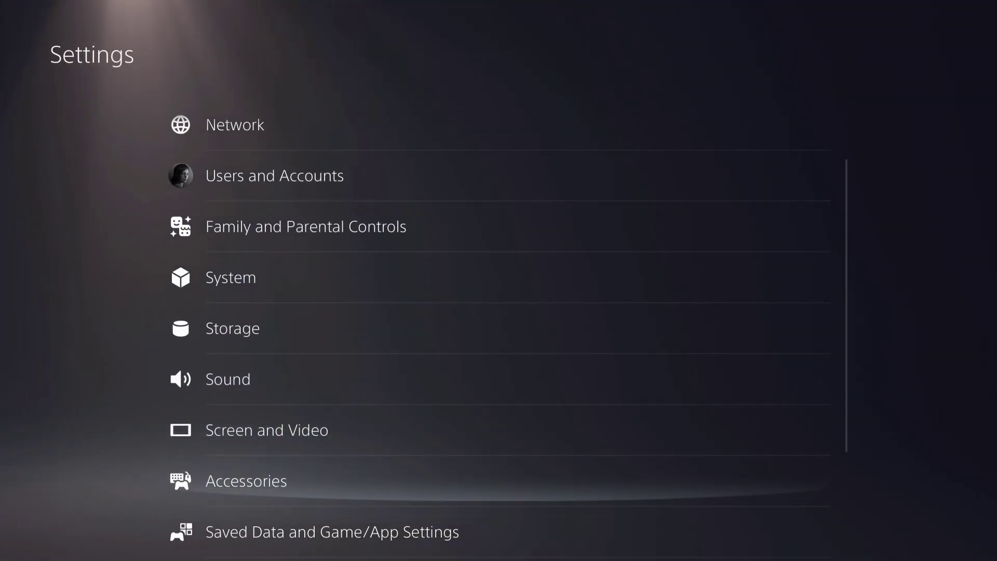
key("Down")
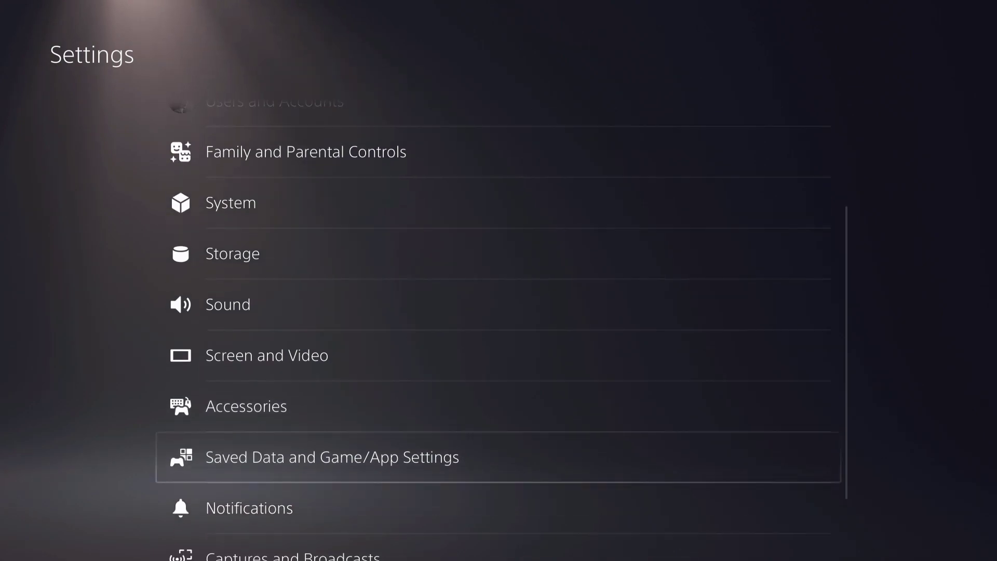
key("Return")
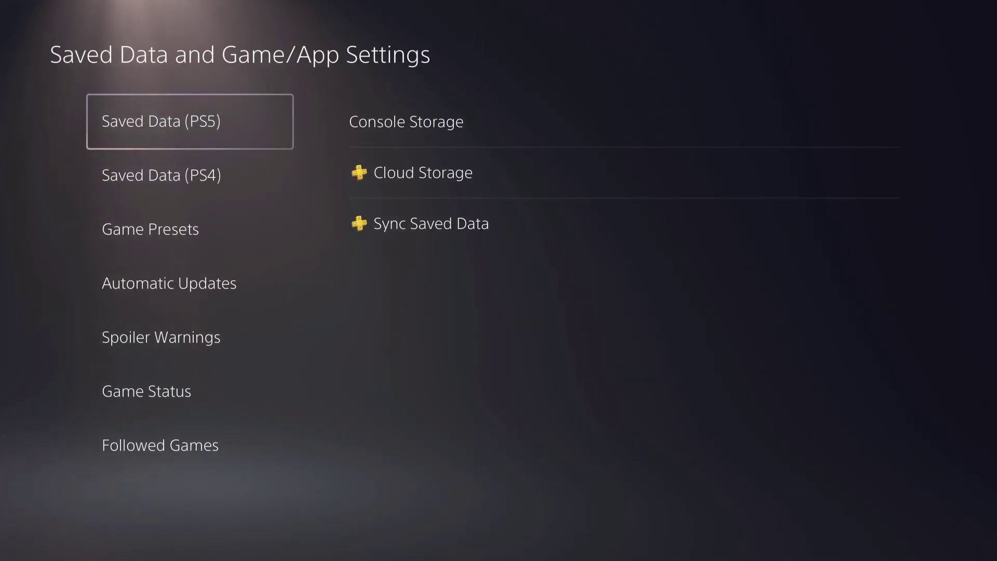
Step: Switch between Saved Data (PS5) and Saved Data (PS4) to compare their options
key("Down")
key("Up")
key("Down")
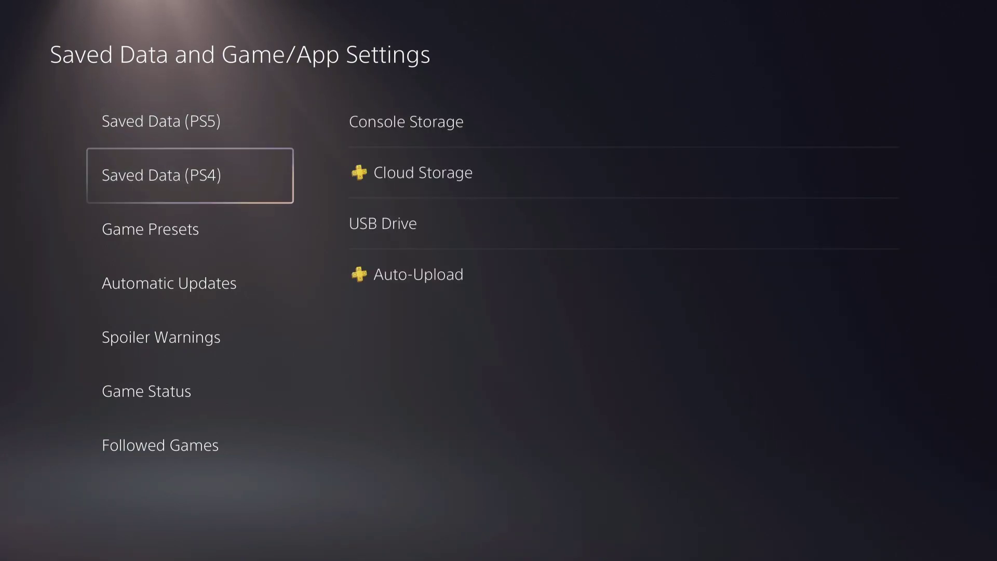
key("Up")
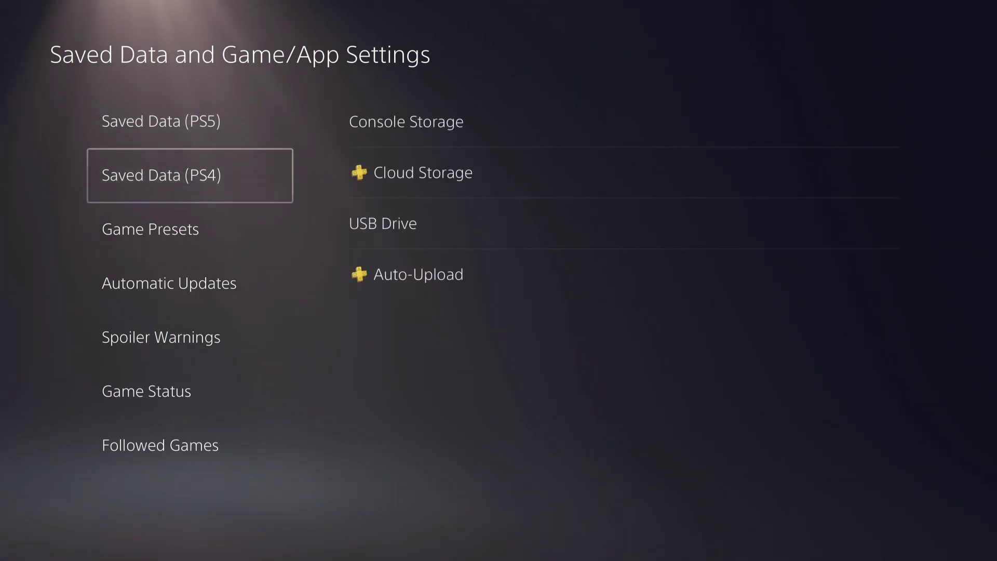
key("Up")
key("Down")
key("Up")
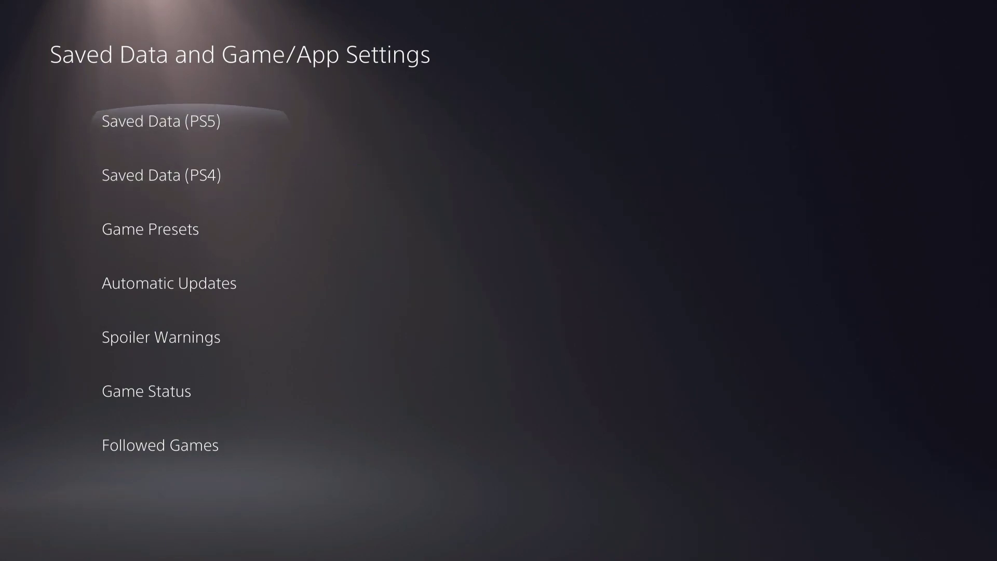
key("Down")
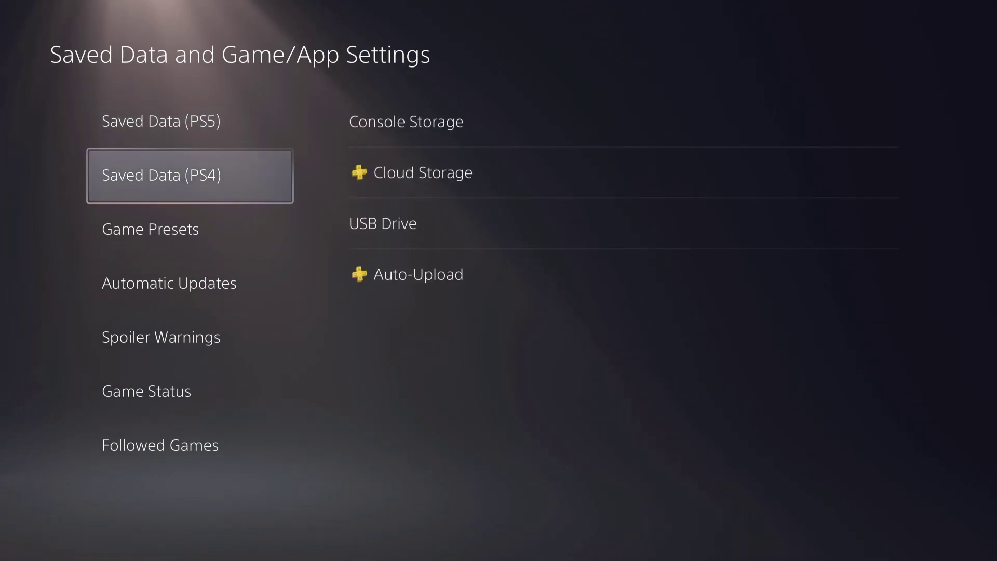
key("Up")
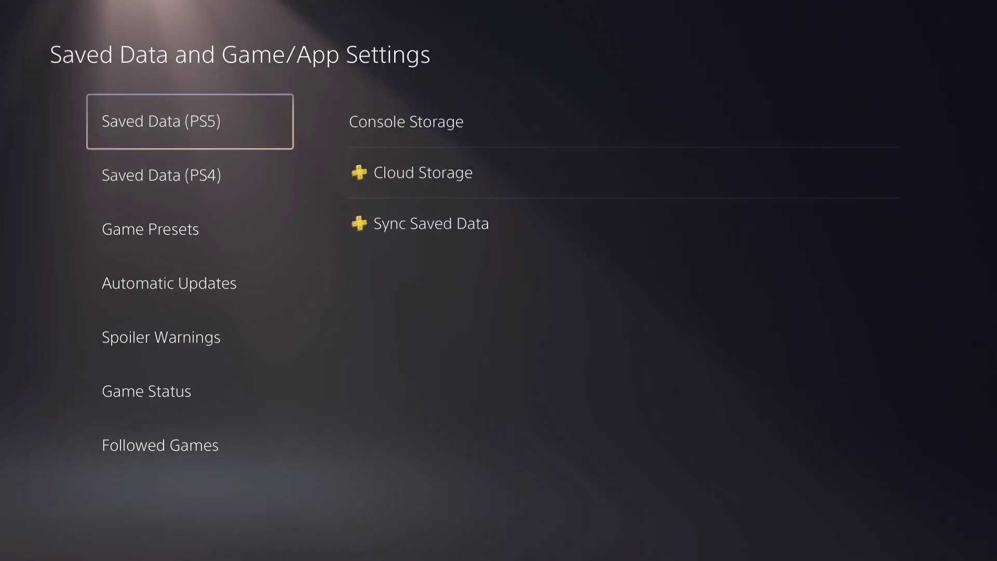
Step: Open Cloud Storage under Saved Data (PS5)
key("Right")
key("Down")
key("Up")
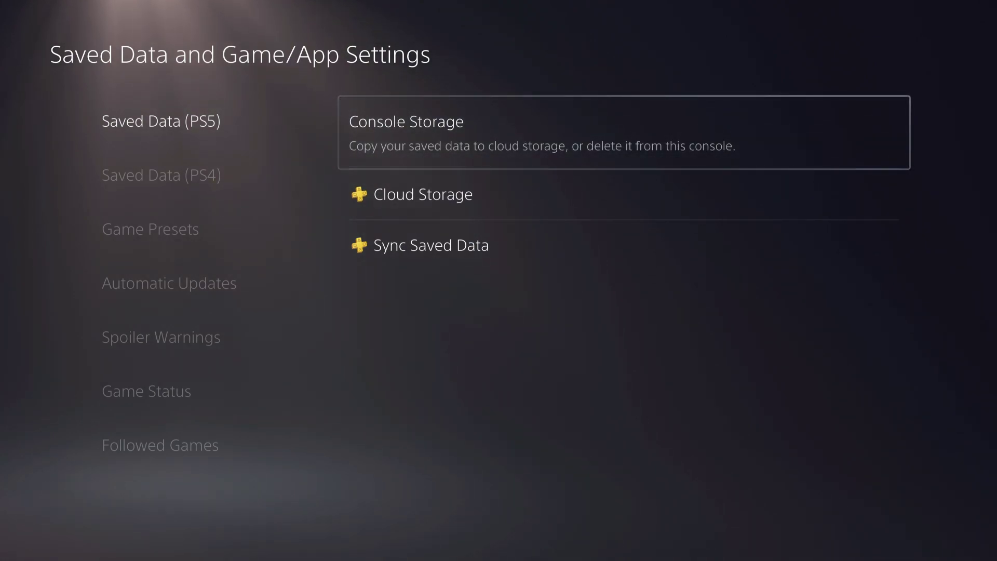
key("Down")
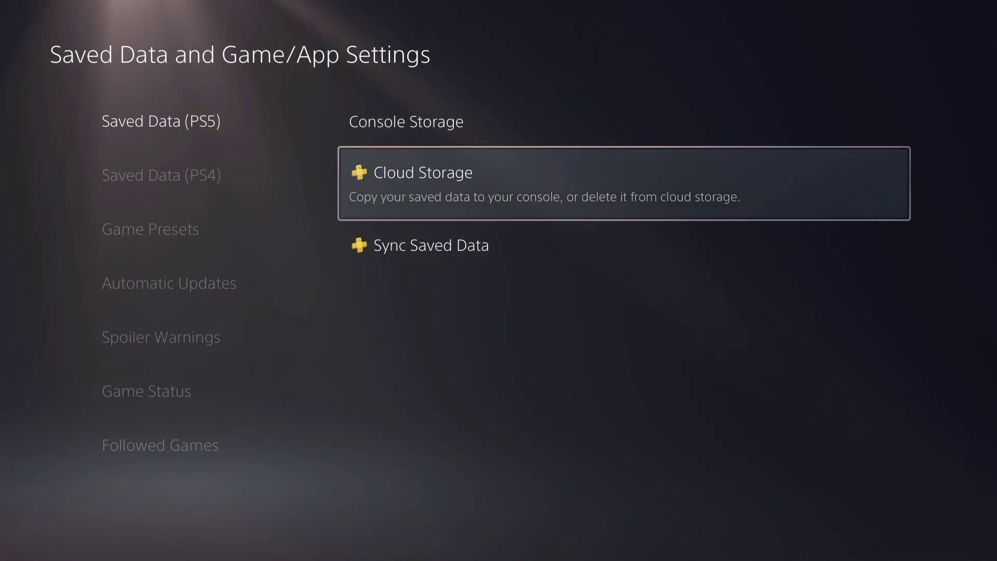
key("Return")
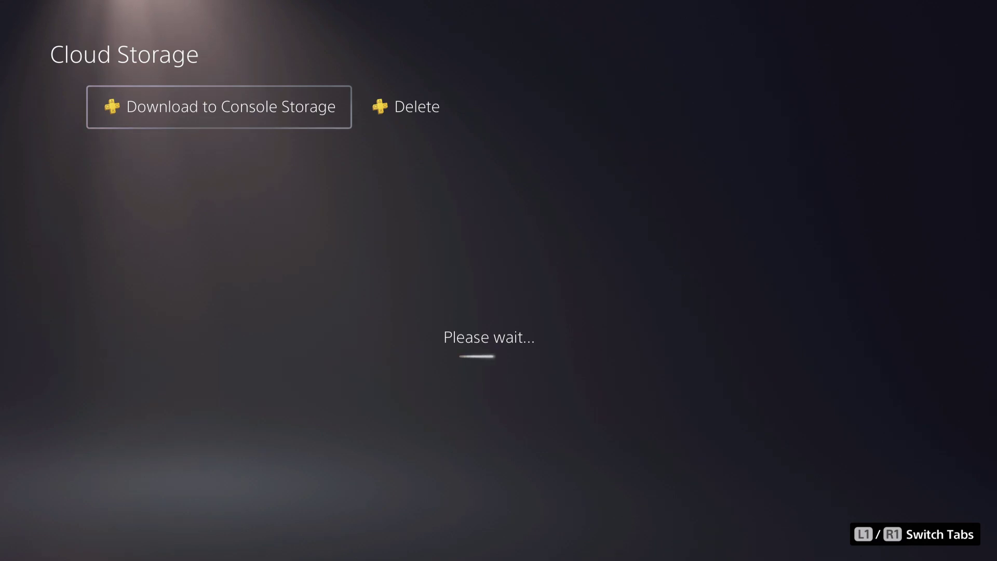
Step: Check all four PS5 cloud saves in Download to Console Storage
key("Down")
key("Return")
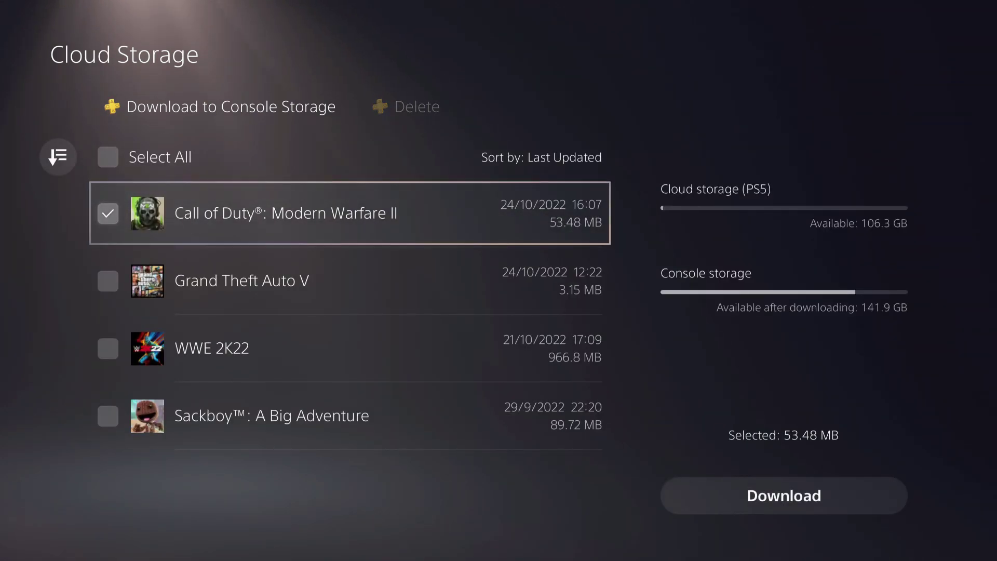
key("Down")
key("Return")
key("Down")
key("Return")
key("Down")
key("Return")
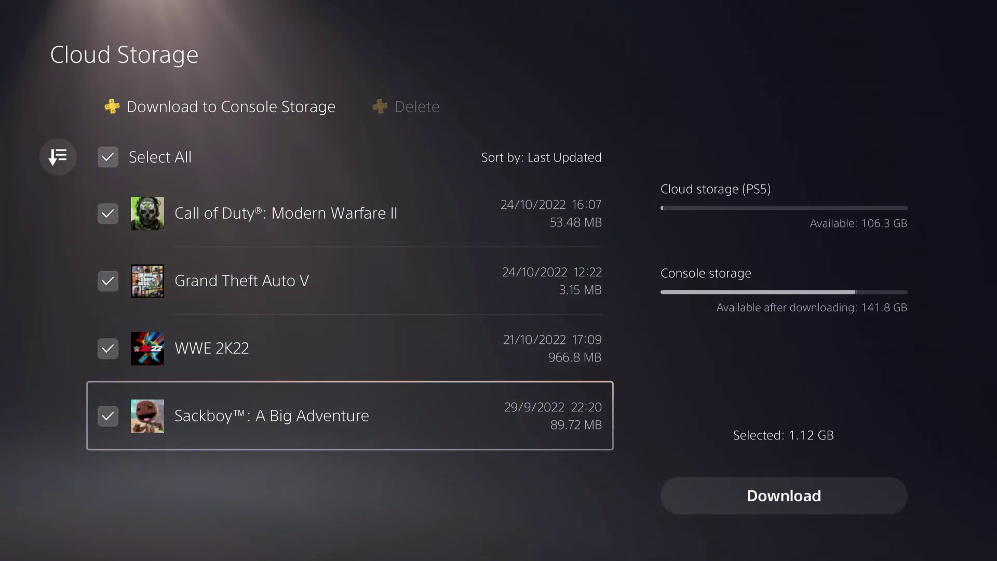
Step: Leave PS5 cloud storage and open Cloud Storage under Saved Data (PS4)
key("Right")
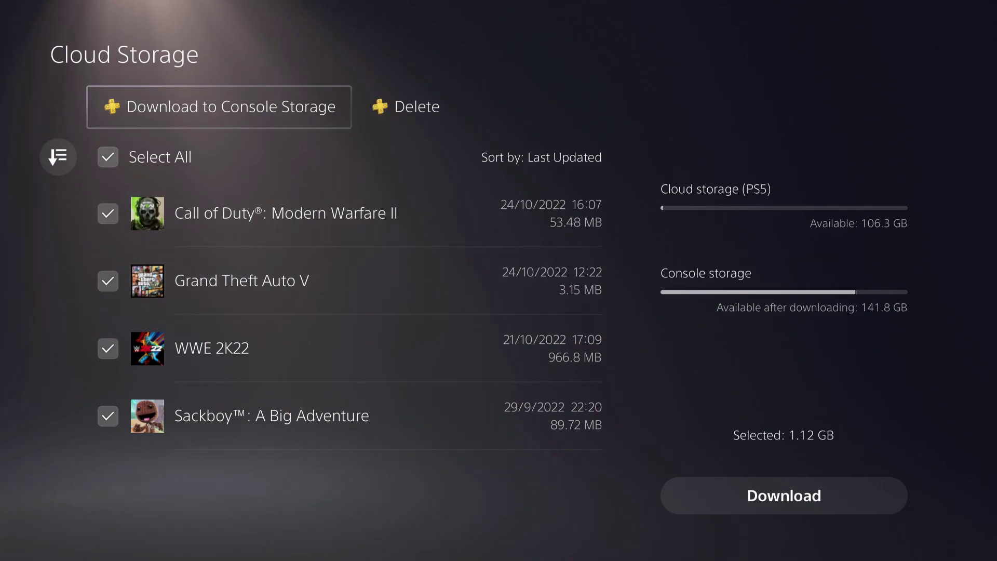
key("Right")
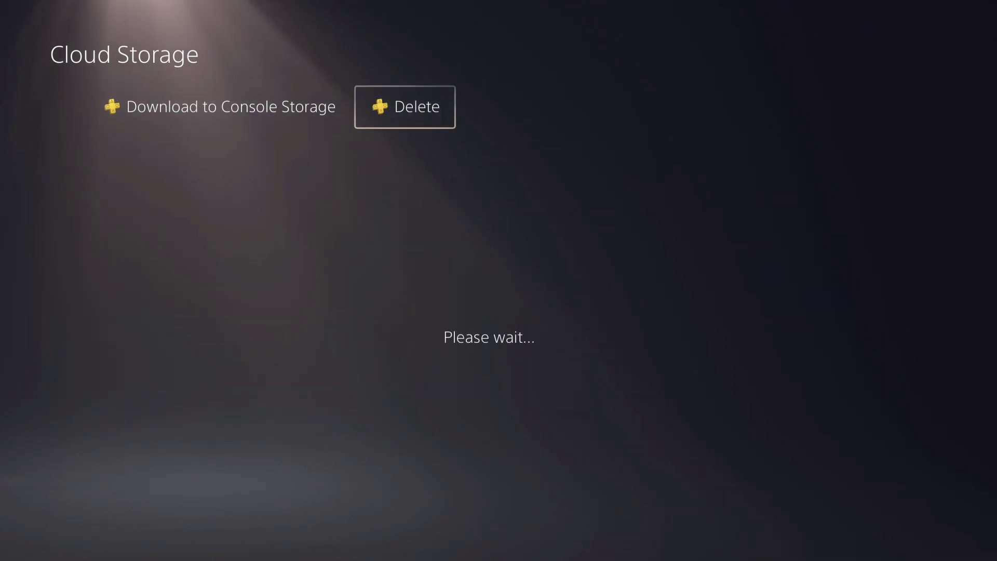
key("Escape")
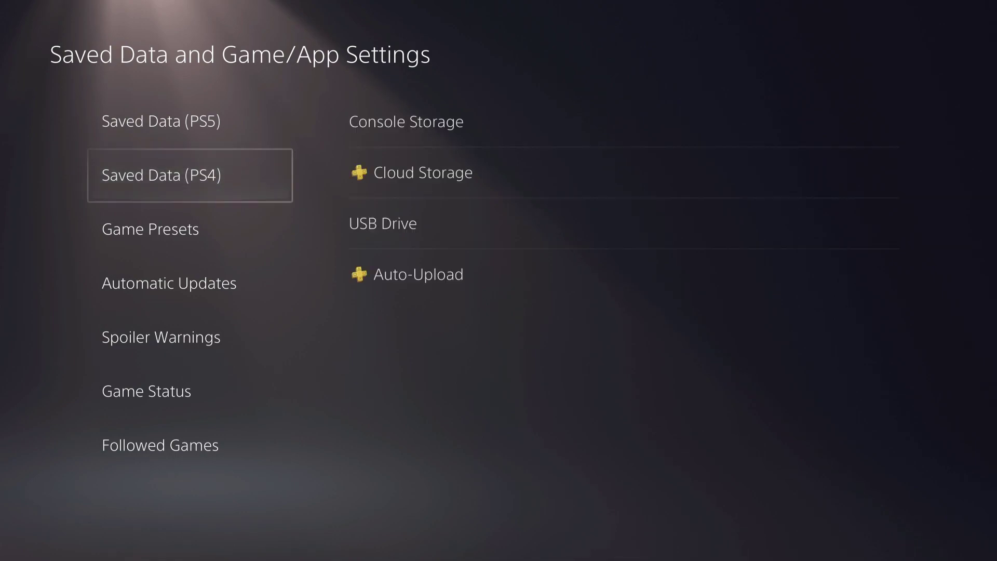
key("Right")
key("Down")
key("Up")
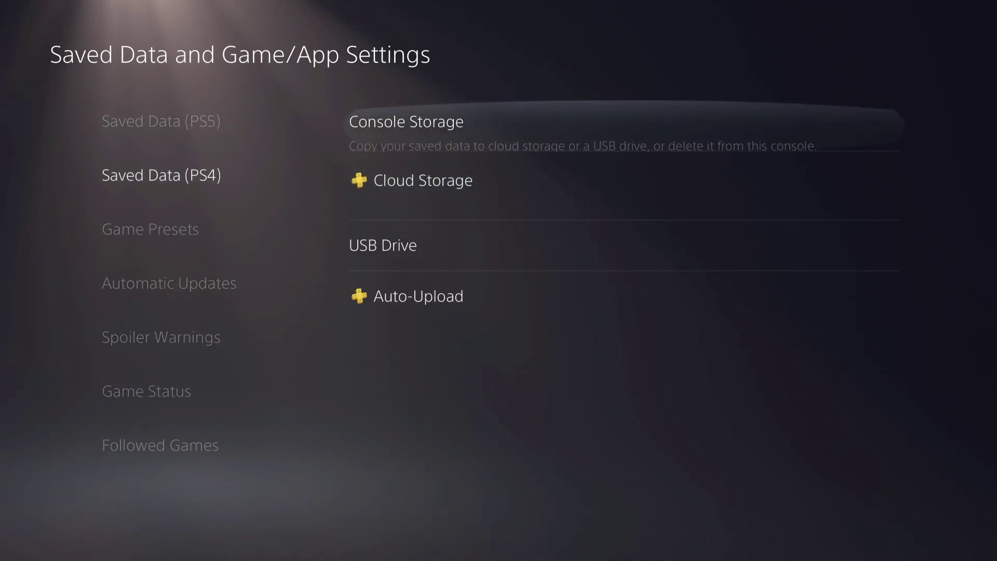
key("Down")
key("Return")
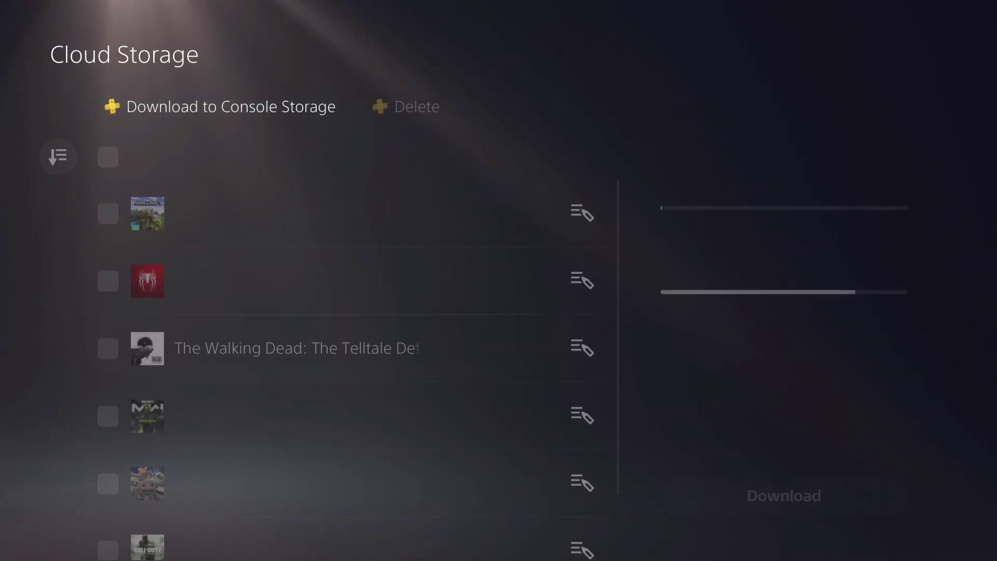
Step: Mark three PS4 cloud saves for download to console storage
key("Return")
key("Down")
key("Return")
key("Down")
key("Return")
key("Up")
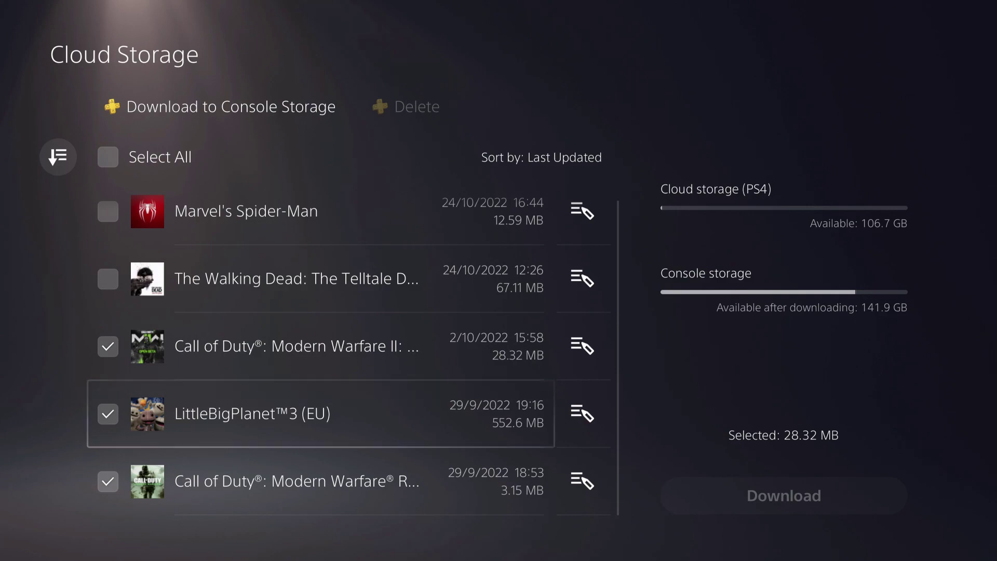
key("Up")
key("Up")
key("Up")
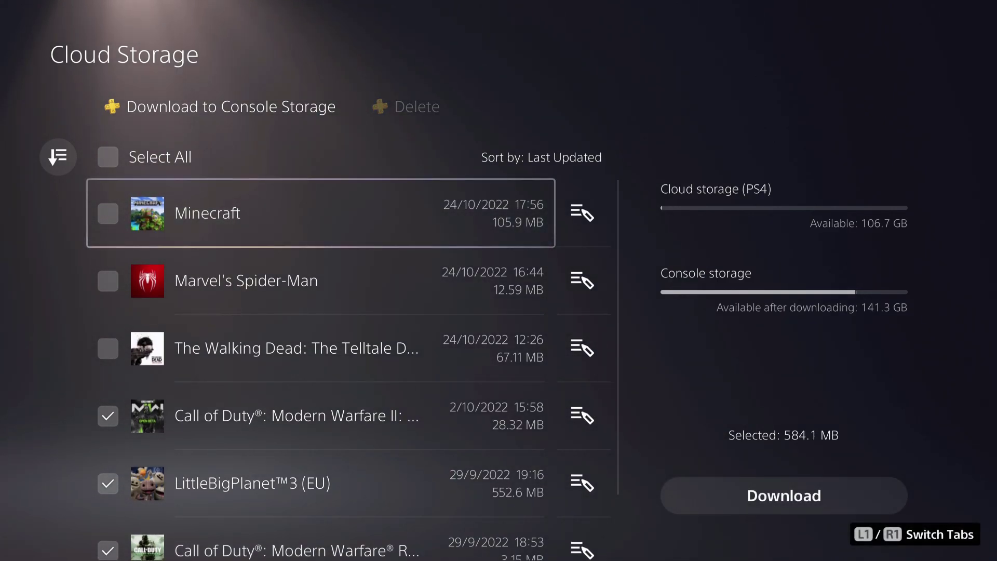
Step: Exit the PS4 cloud save list and browse the Saved Data (PS4) options
key("Up")
key("Escape")
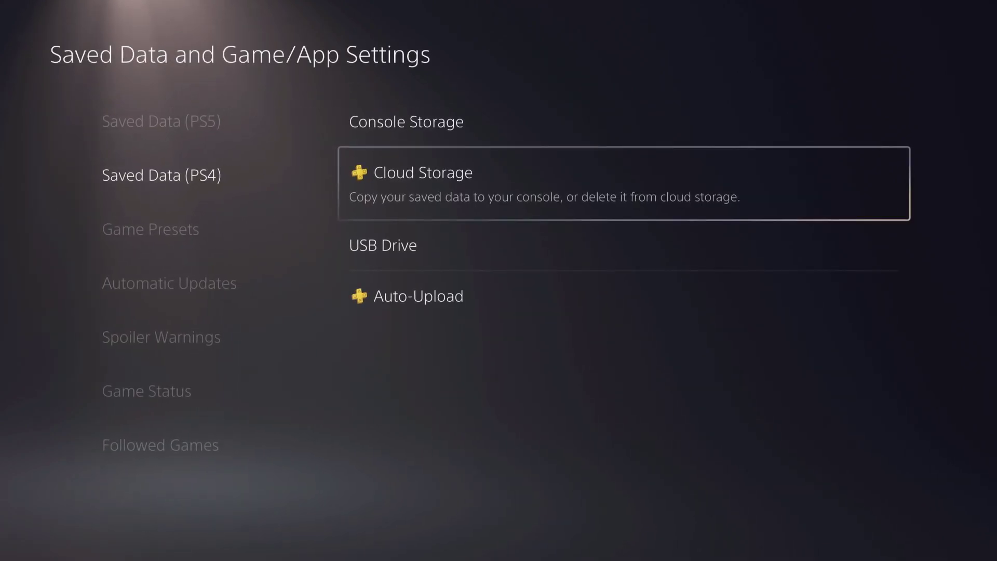
key("Left")
key("Right")
key("Up")
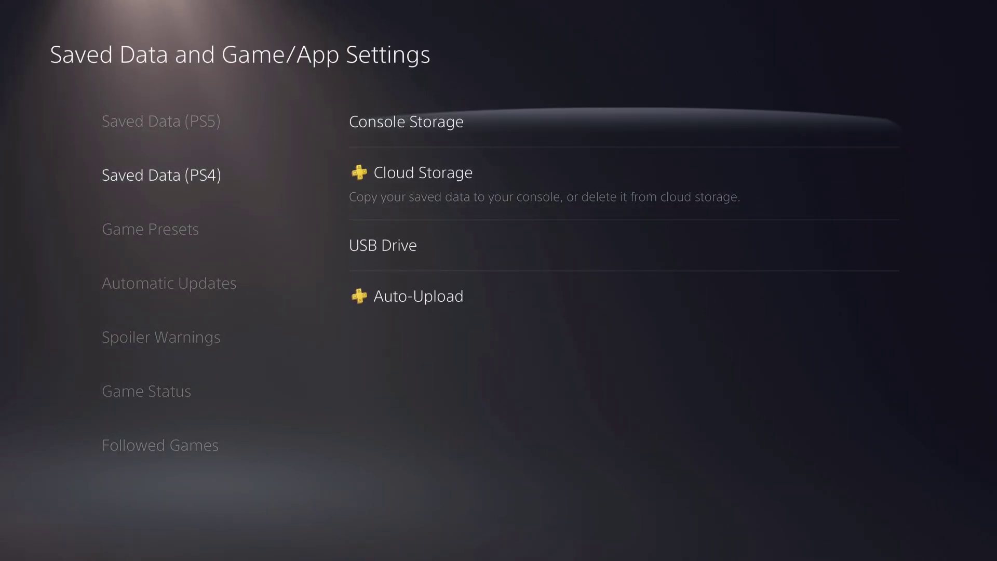
key("Left")
Step: Switch repeatedly between the Saved Data (PS5) and Saved Data (PS4) sections
key("Up")
key("Down")
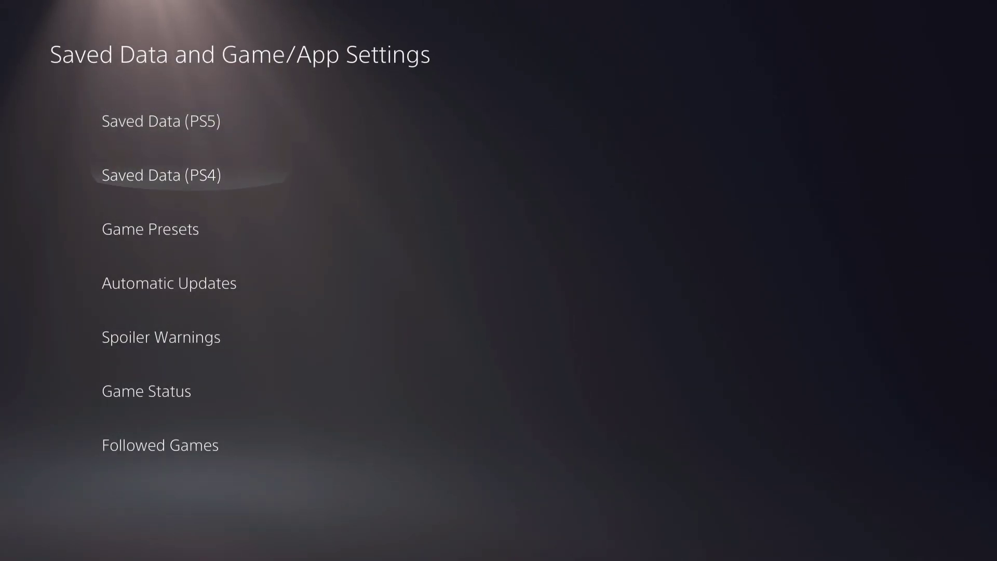
key("Up")
key("Down")
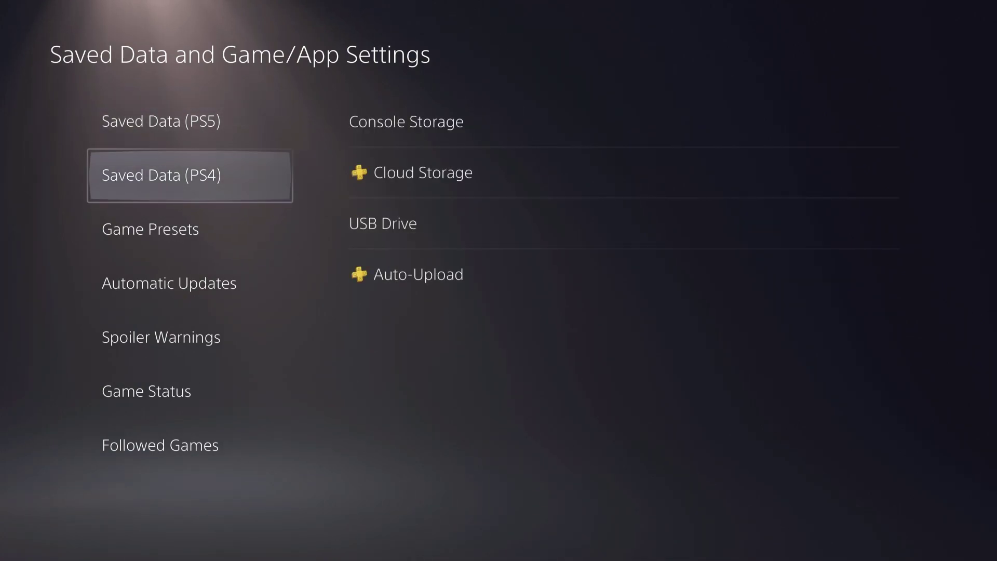
key("Up")
key("Down")
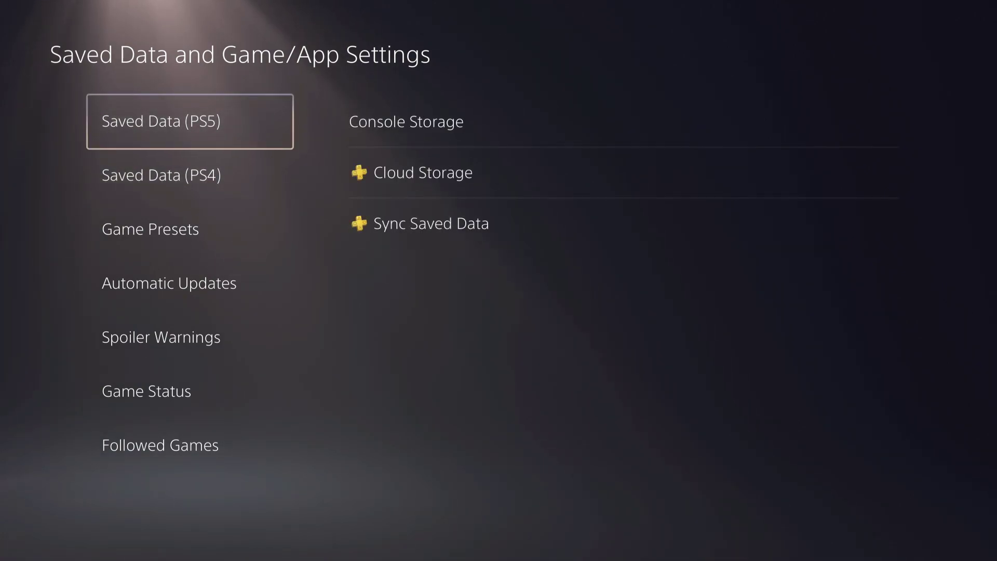
key("Down")
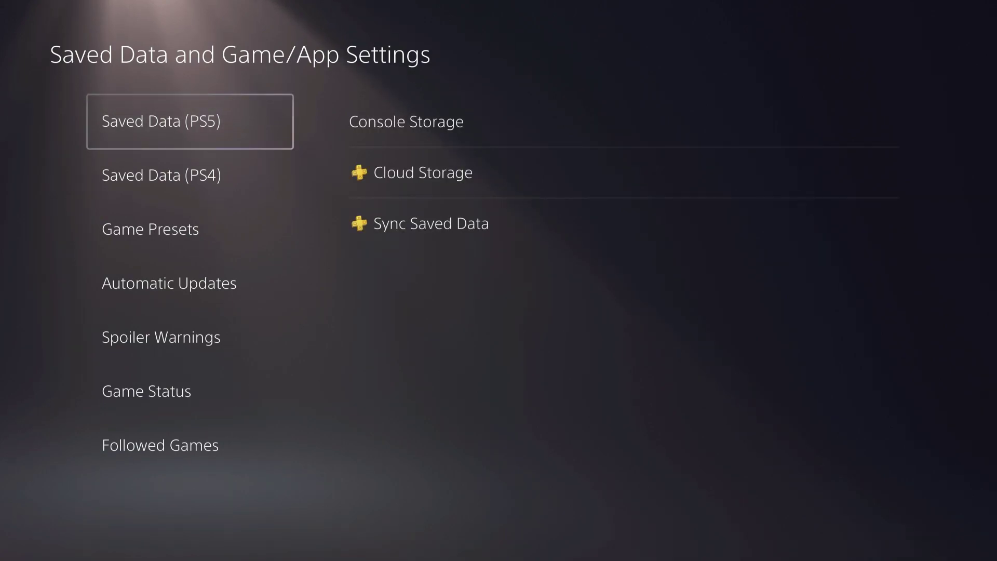
Step: Browse the PS5 saved data options, ending on Console Storage
key("Right")
key("Down")
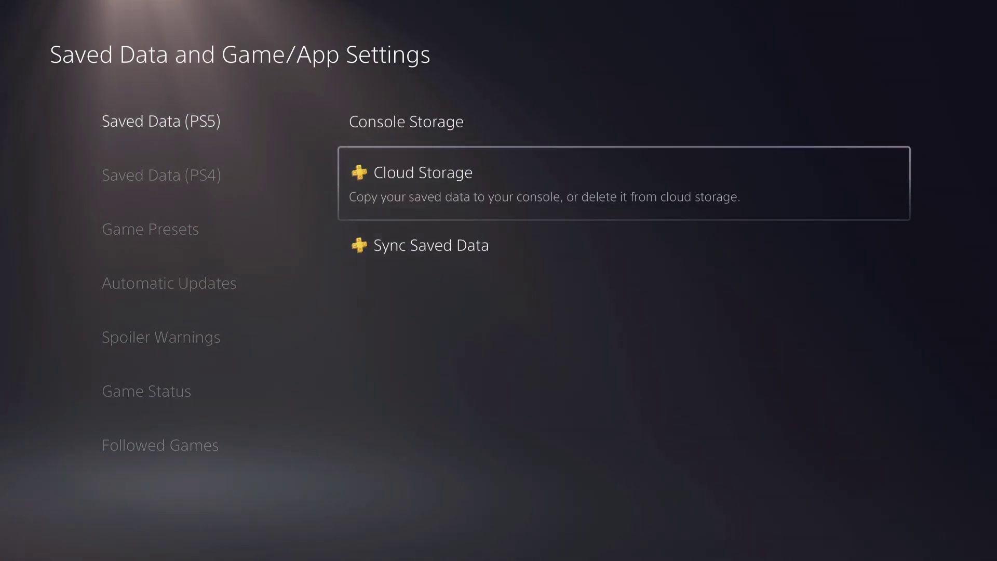
key("Left")
key("Right")
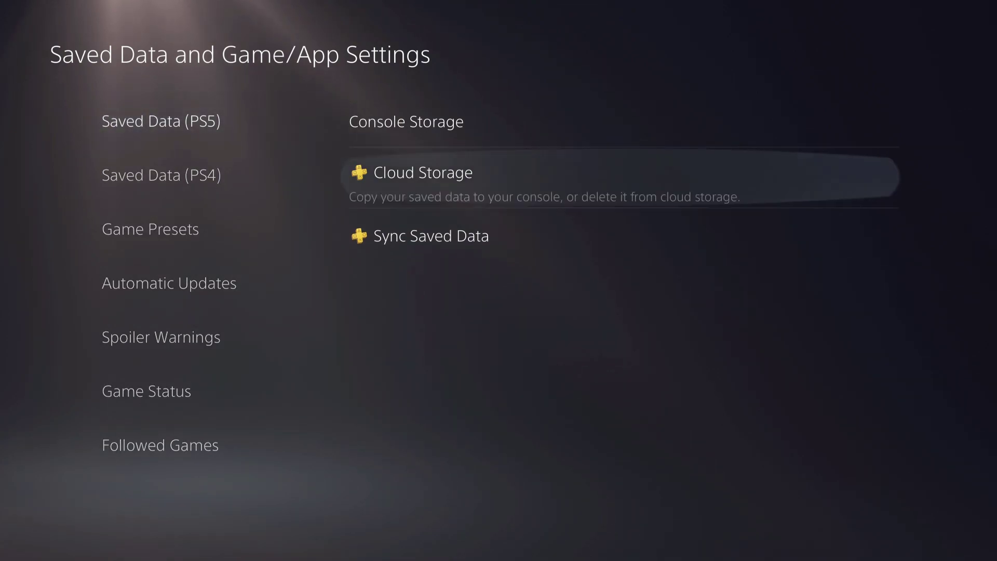
key("Left")
key("Right")
key("Up")
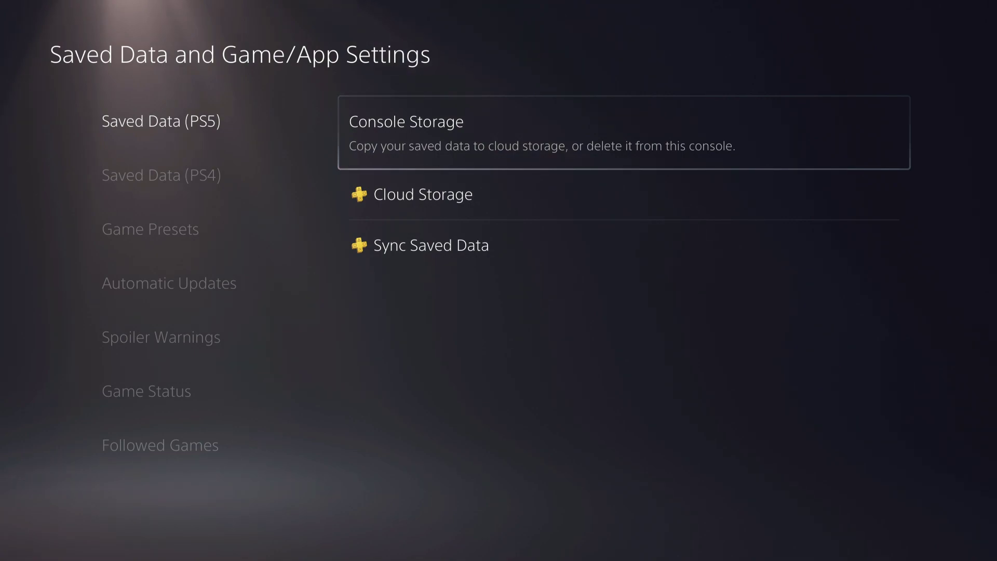
Step: Review the PS5 Auto-Sync Saved Data game list under Sync Saved Data
key("Down")
key("Down")
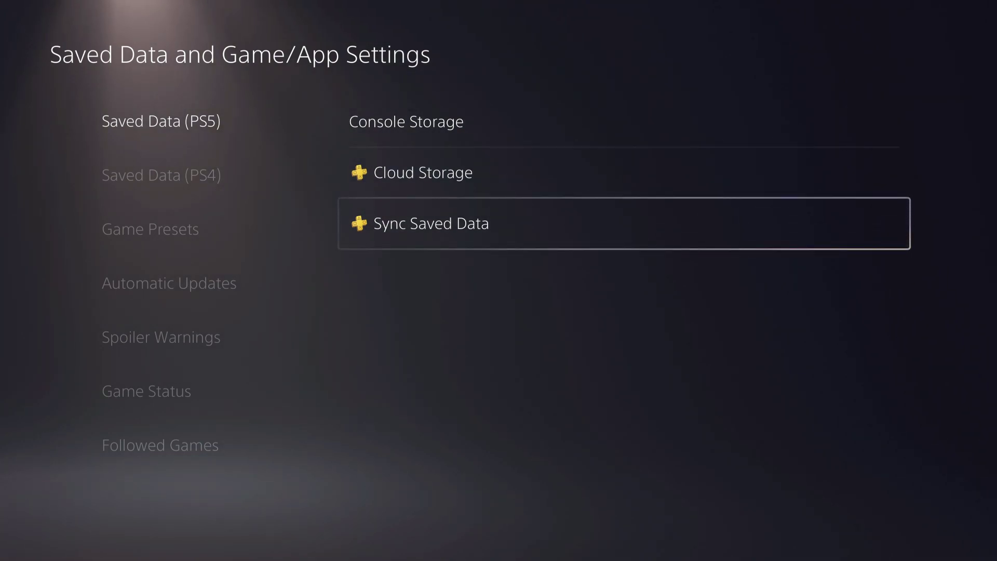
key("Return")
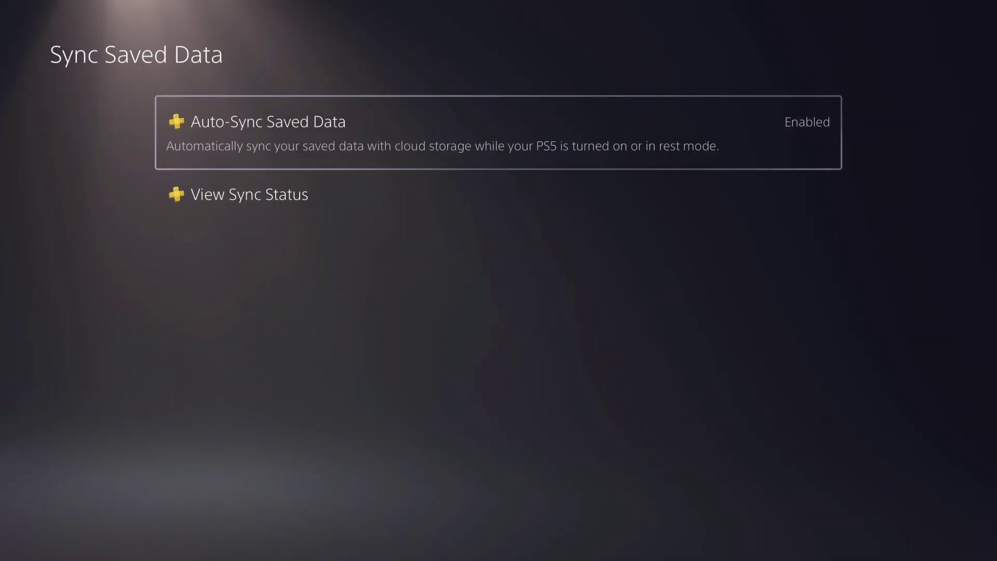
key("Return")
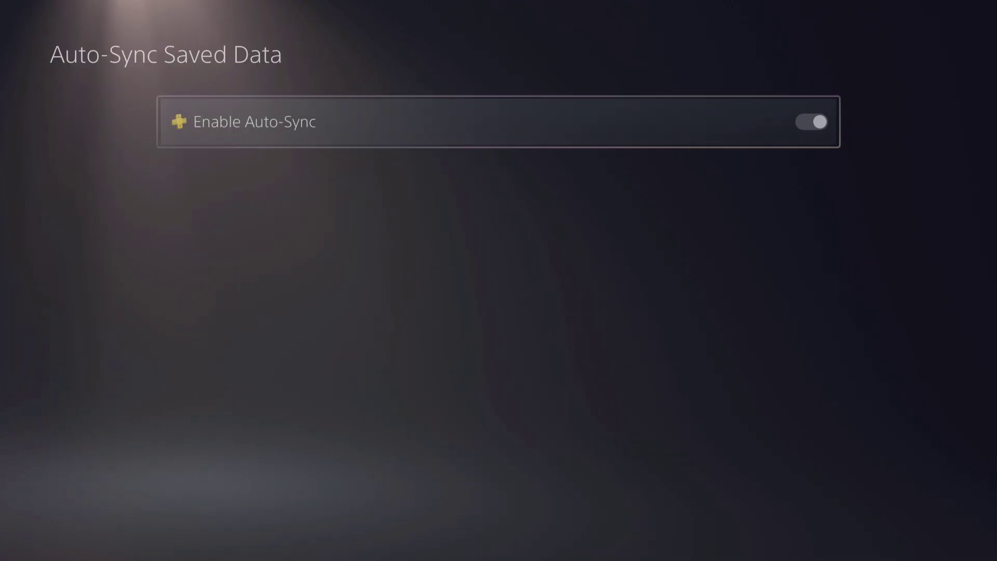
key("Down")
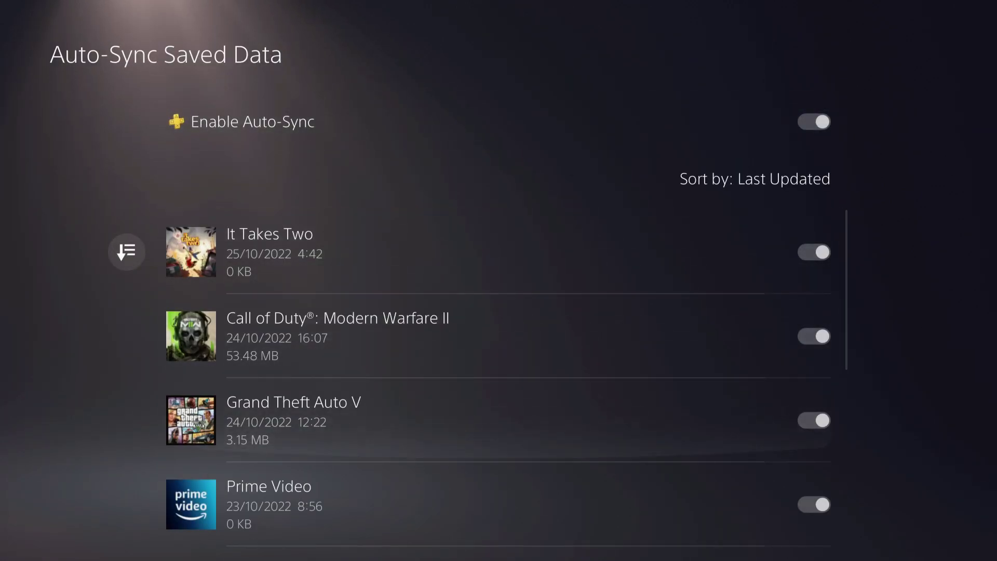
key("Down")
key("Down")
key("Down")
key("Down")
key("Down")
key("Down")
key("Up")
key("Up")
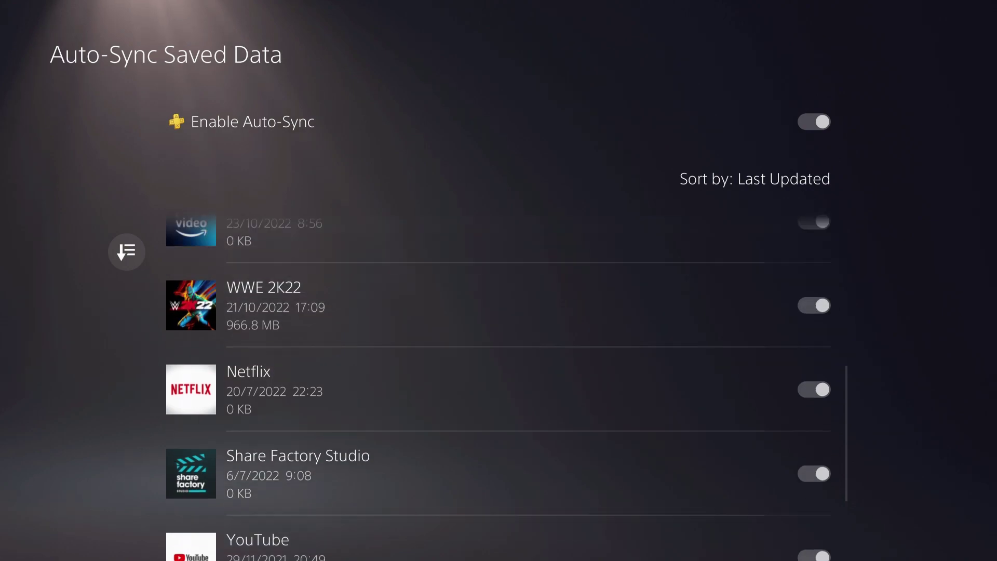
key("Up")
key("Up")
key("Up")
key("Escape")
key("Escape")
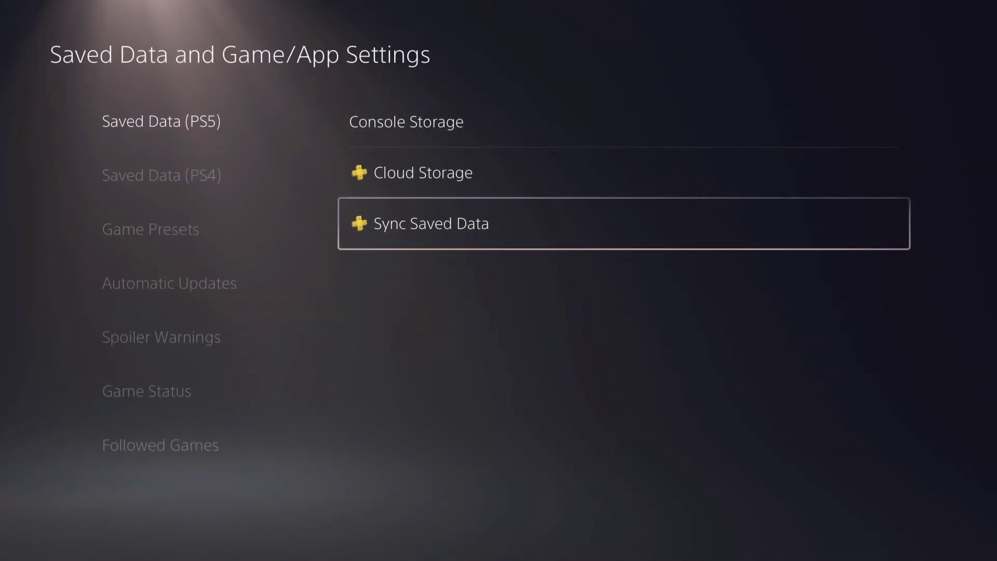
Step: Review the PS4 Auto-Upload per-game list, including Minecraft, then exit it
key("Left")
key("Down")
key("Right")
key("Down")
key("Down")
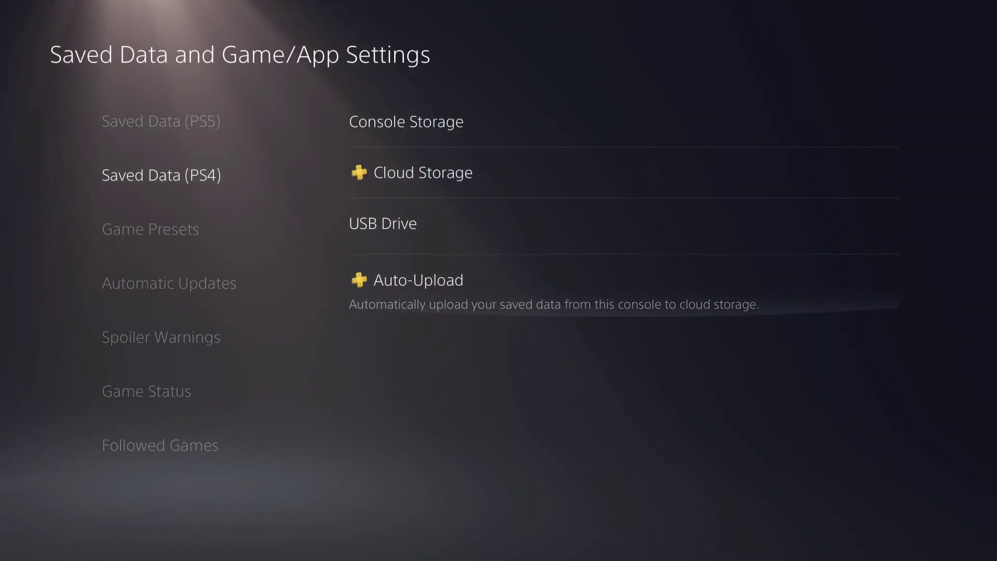
key("Return")
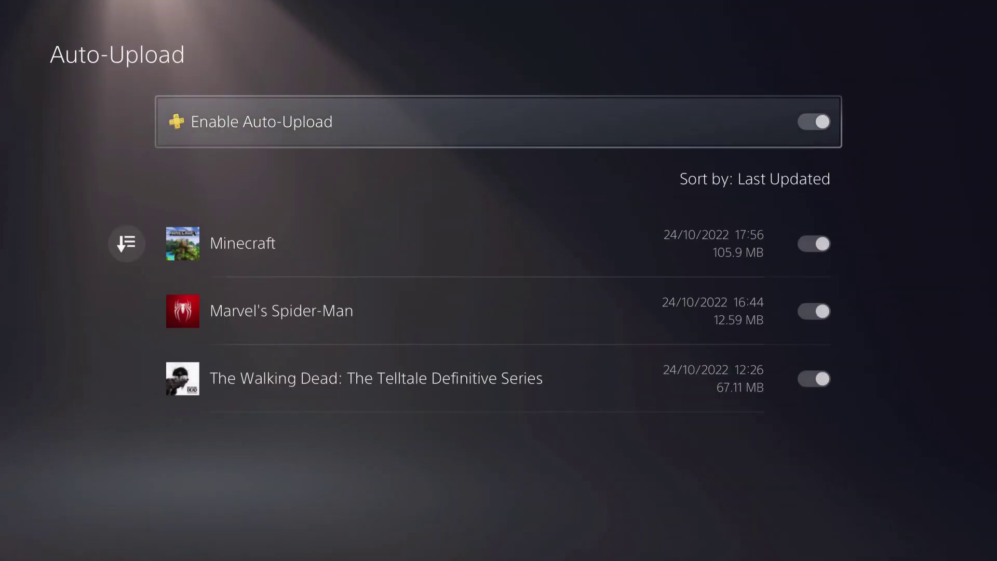
key("Down")
key("Escape")
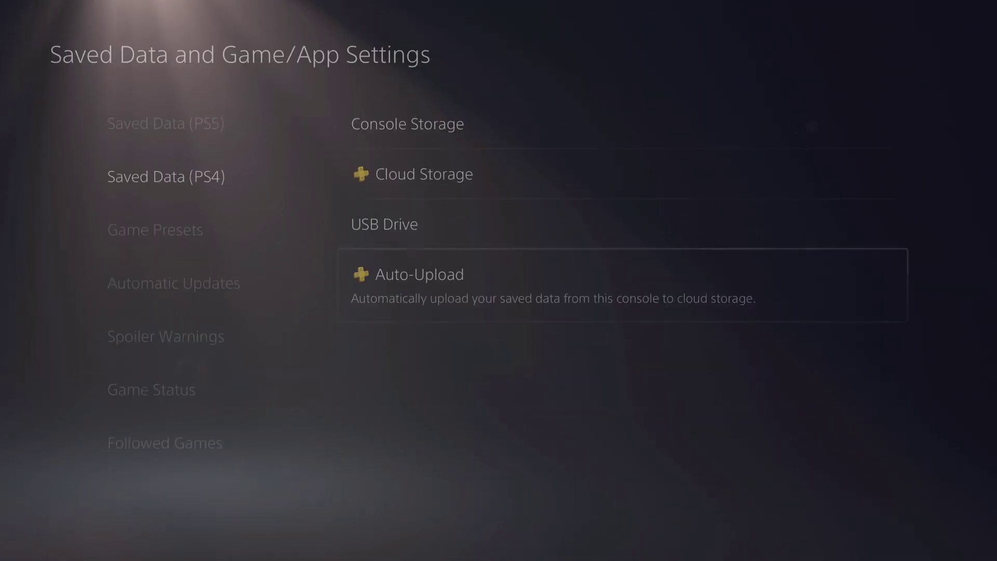
Step: Close Settings and select Minecraft in the home-screen game row
key("Left")
key("Escape")
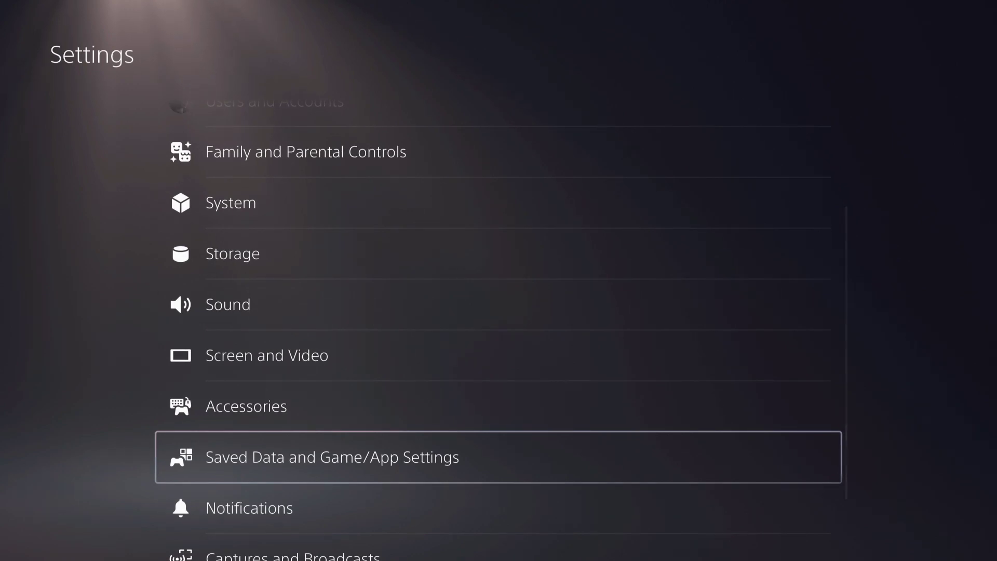
key("Escape")
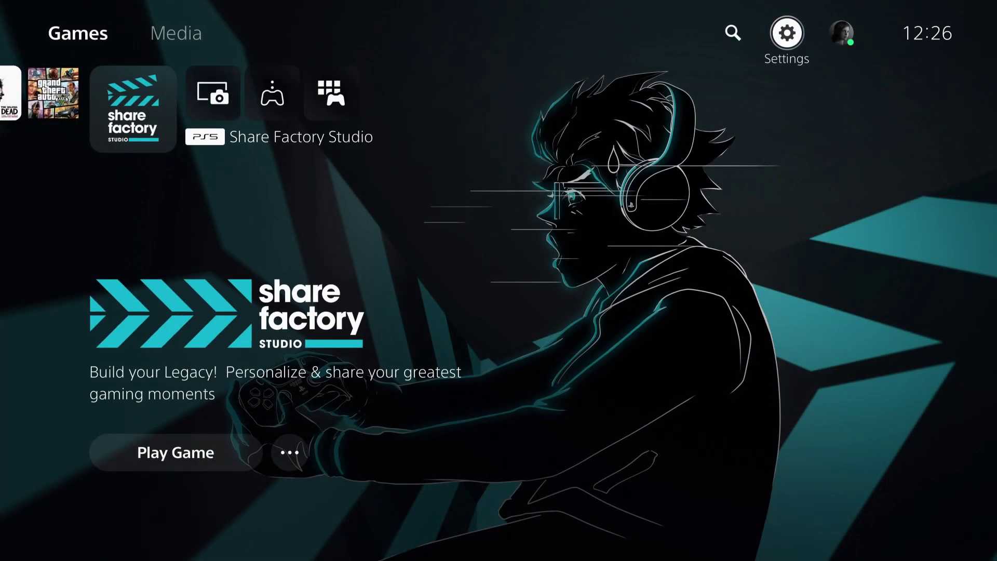
key("Left")
key("Left")
key("Left")
key("Left")
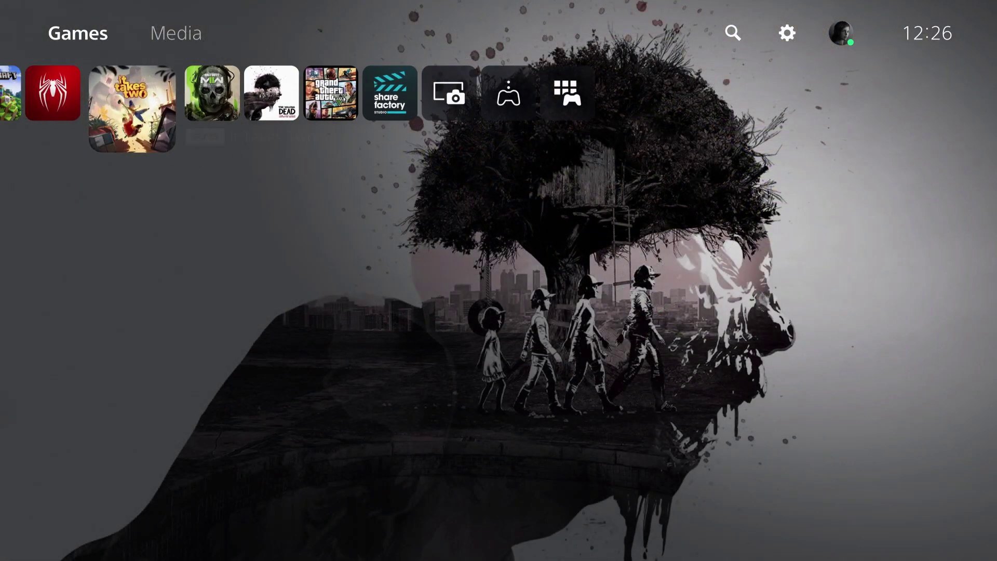
key("Left")
key("Left")
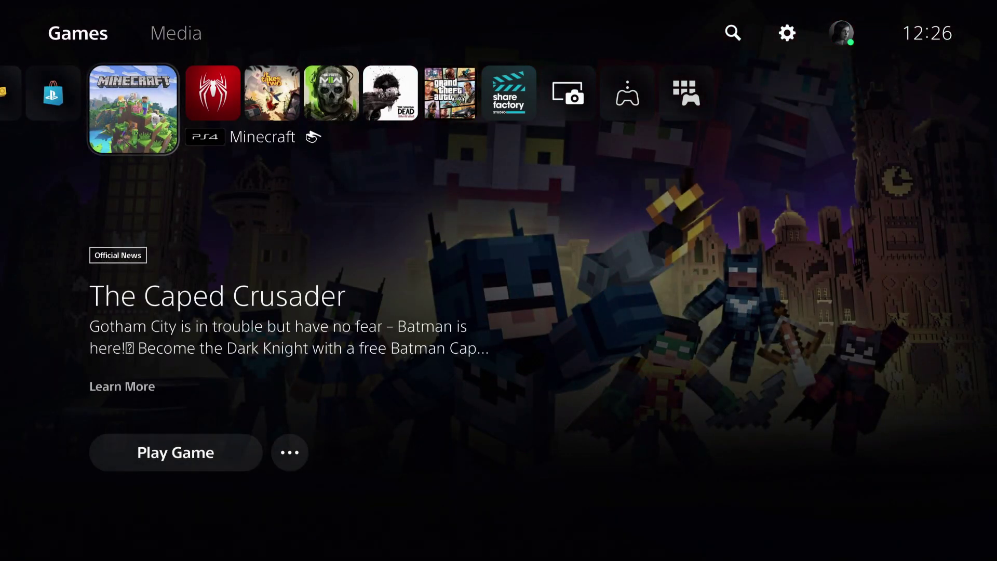
key("Left")
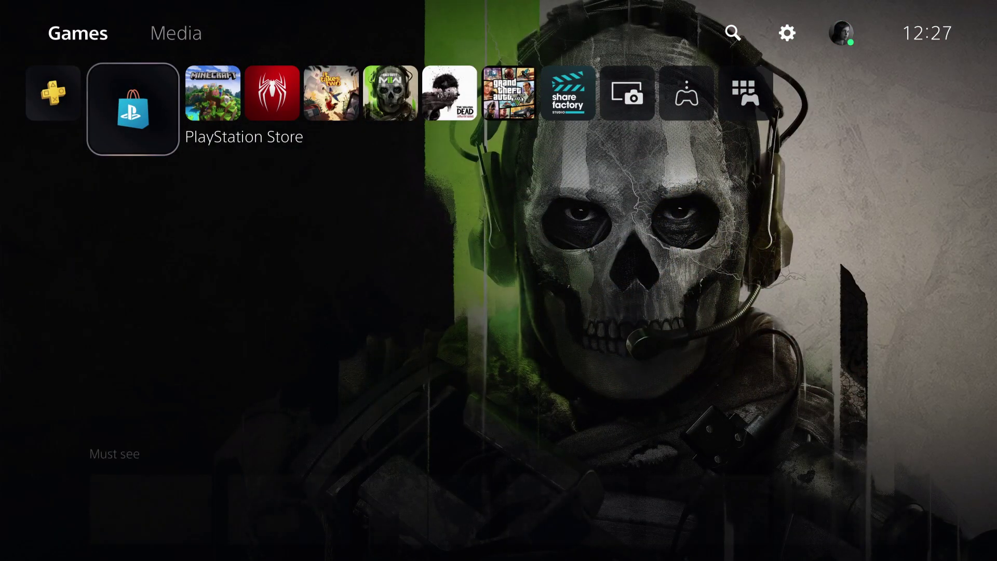
key("Right")
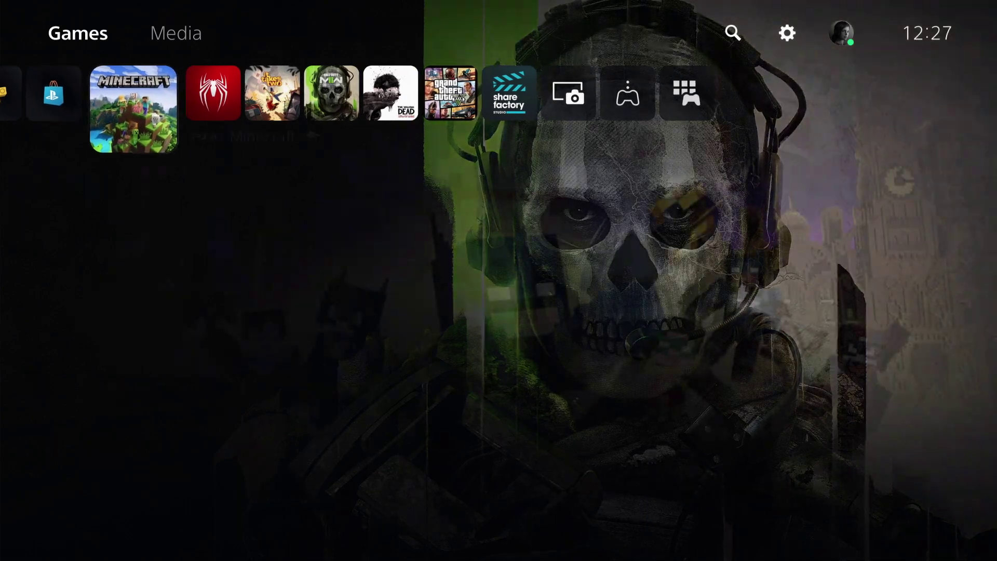